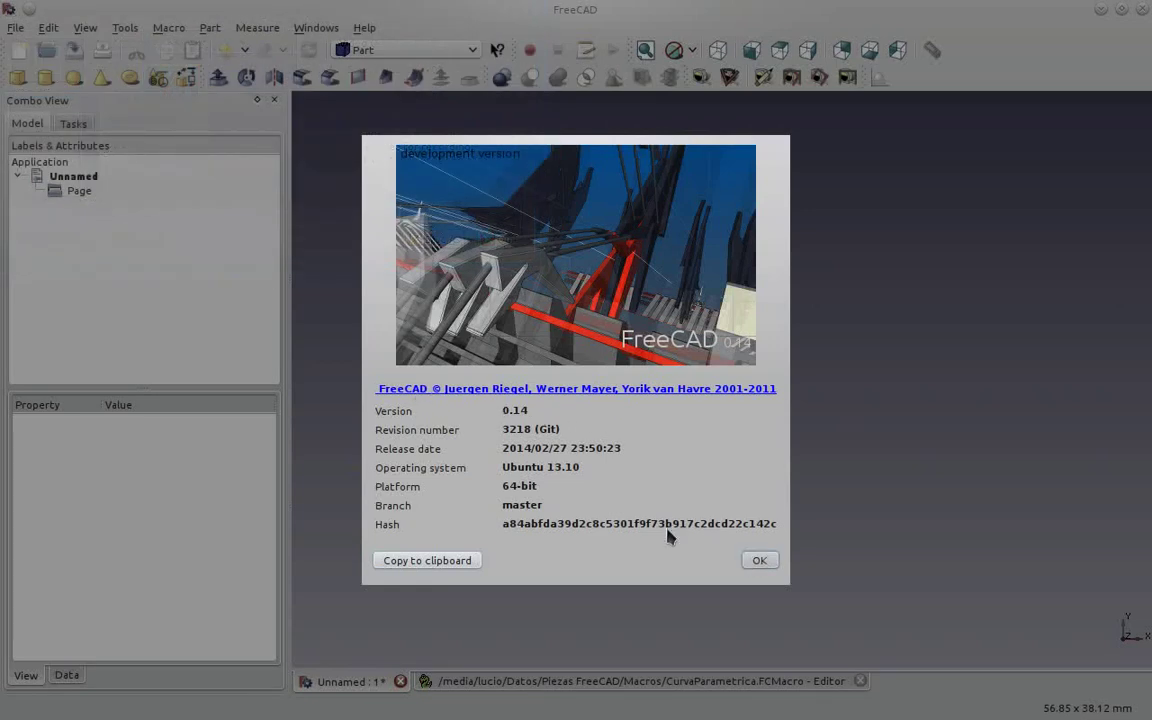
Close the About dialog and scroll the CurvaParametrica.FCMacro code back to its first line.
left_click(760, 562)
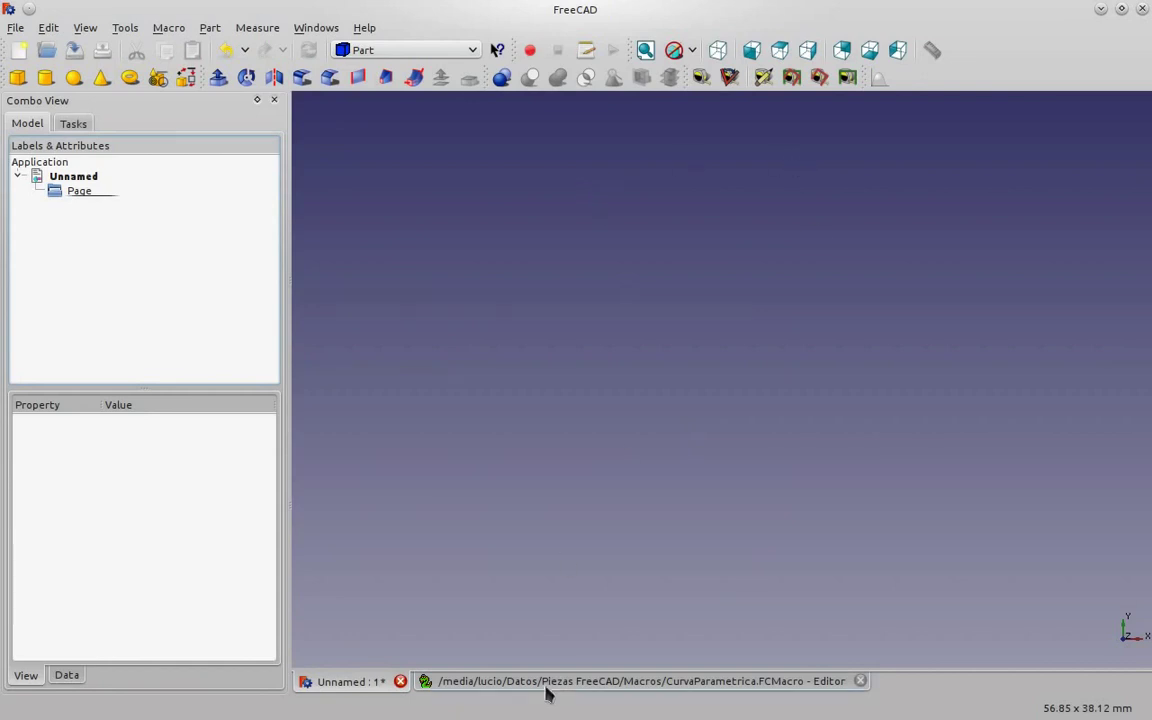
left_click(546, 684)
mouse_move(1141, 200)
left_mouse_down()
mouse_move(1130, 370)
mouse_move(1148, 480)
left_mouse_up()
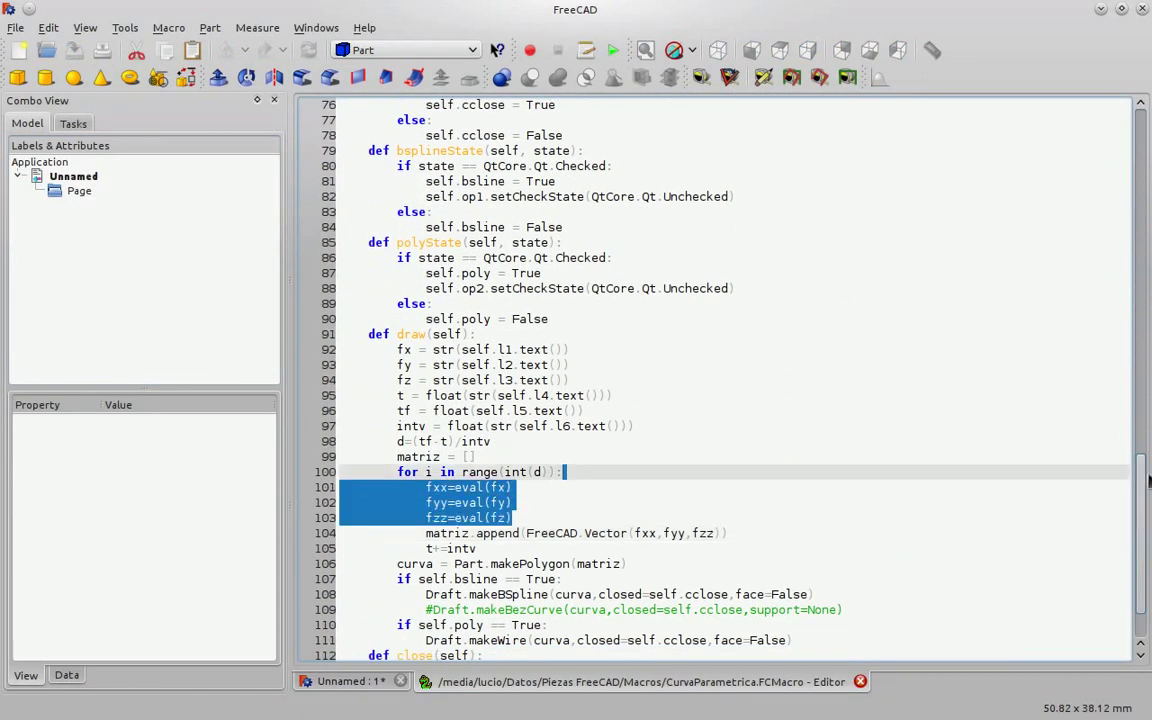
scroll(1033, 436, "up", 12)
scroll(1033, 436, "up", 10)
scroll(1033, 436, "up", 3)
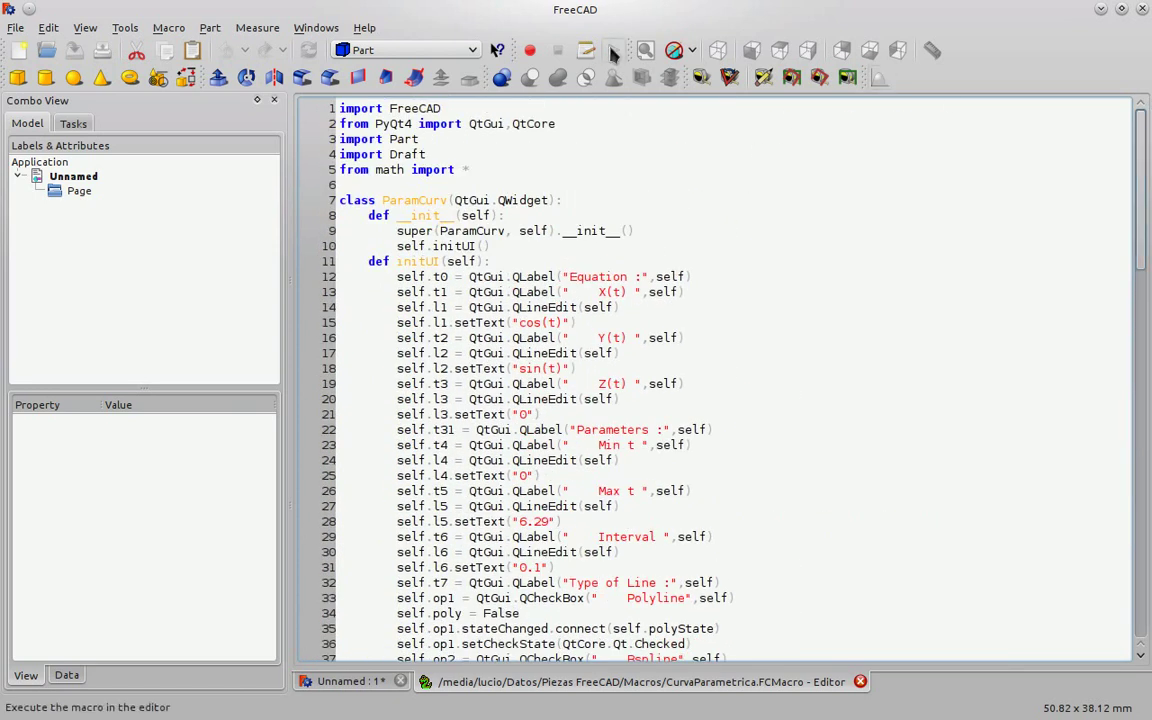
Run the parametric curve macro on the Unnamed document and widen its dialog beside the 3D view.
left_click(340, 681)
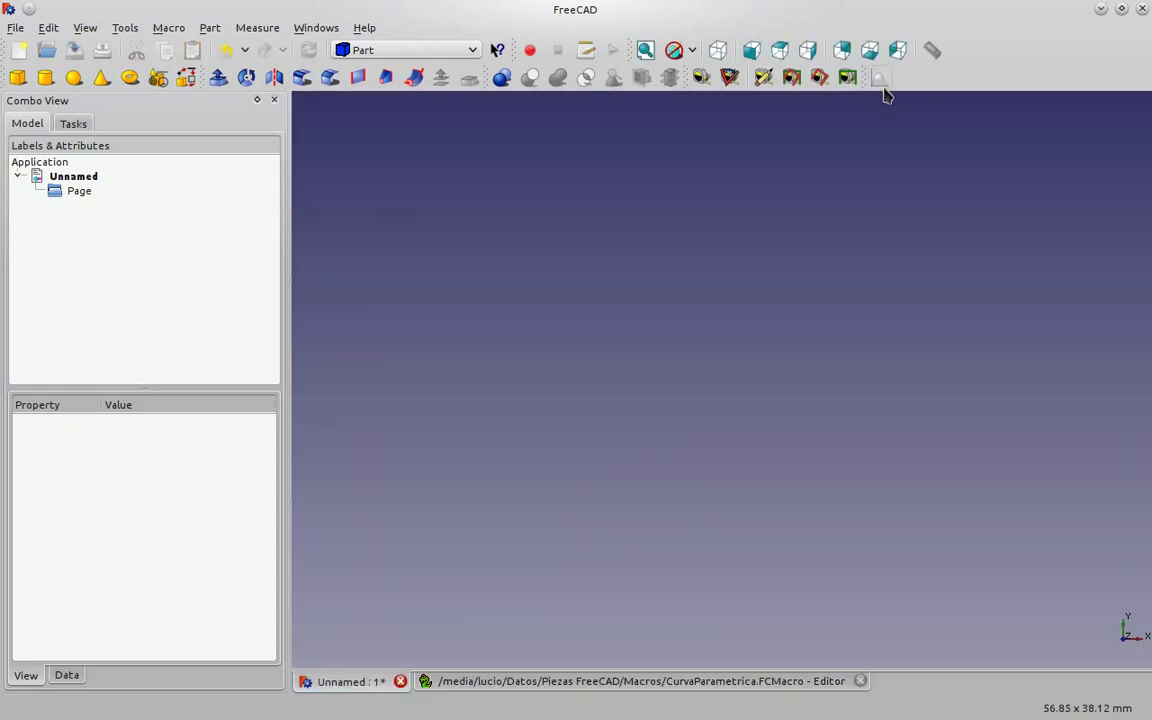
left_click(884, 84)
left_click_drag(114, 17, 118, 311)
double_click(118, 311)
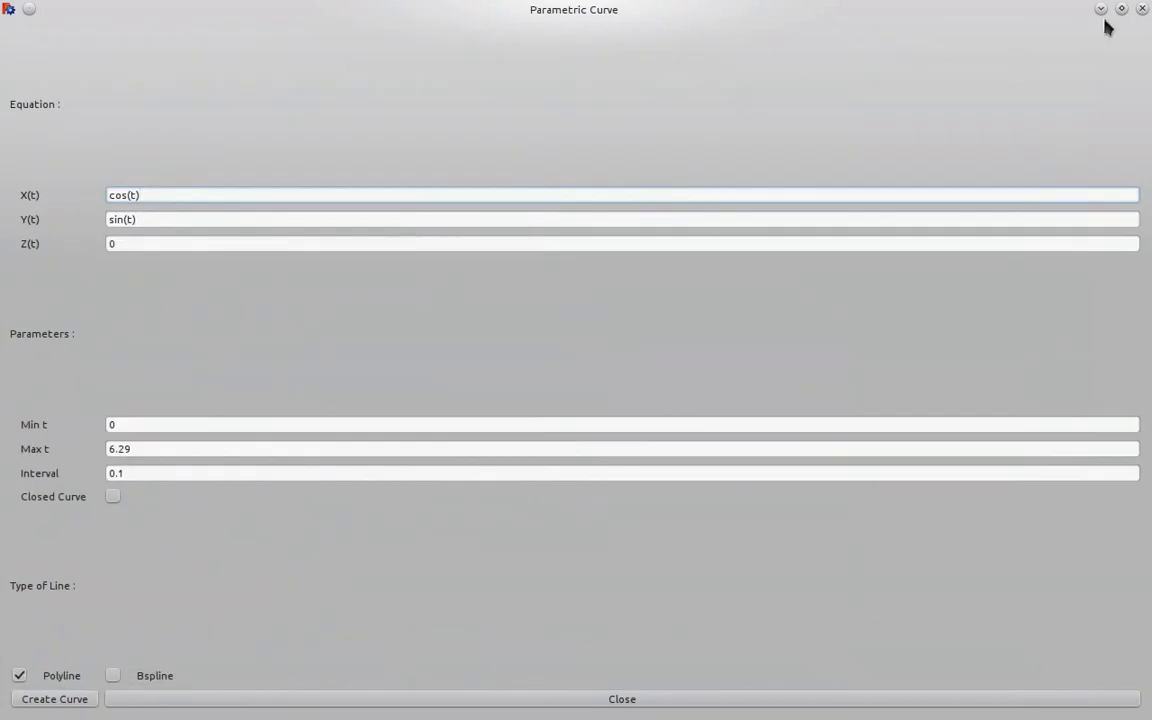
left_click(1121, 8)
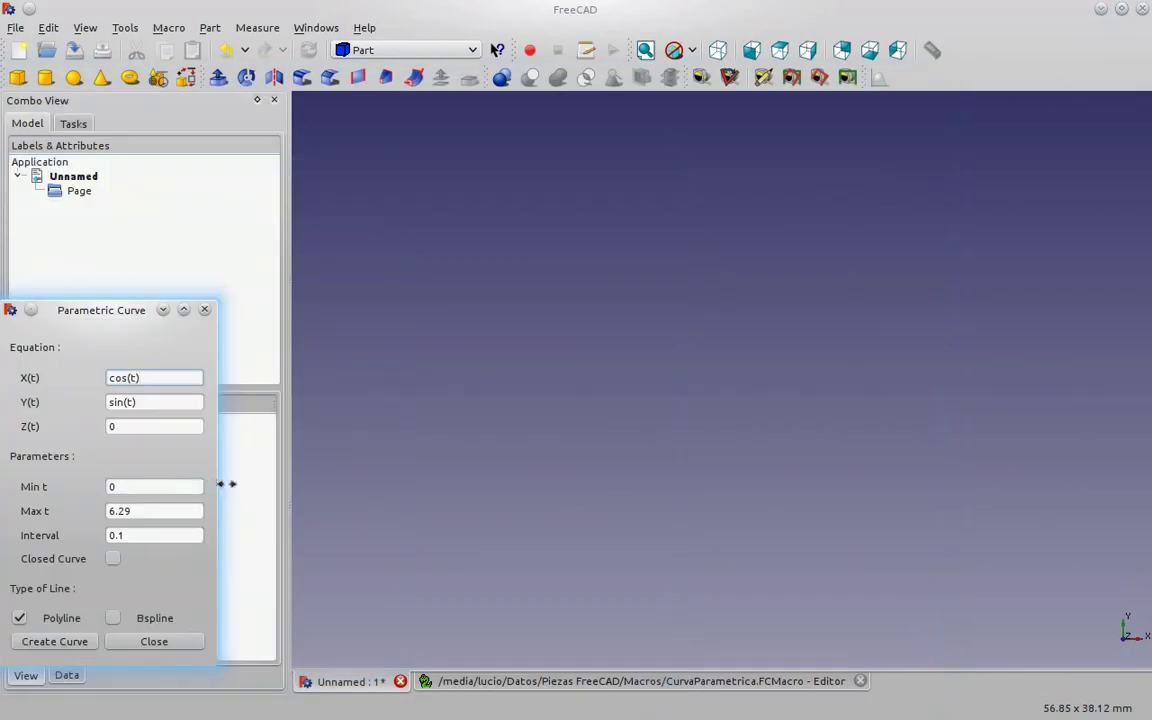
left_click_drag(217, 487, 291, 498)
Create a closed curve with X(t)=8*cos(t)+2*cos(4*t)+15 and Y(t)=8*sin(t)-2*sin(4*t)+15.
left_click_drag(140, 378, 94, 380)
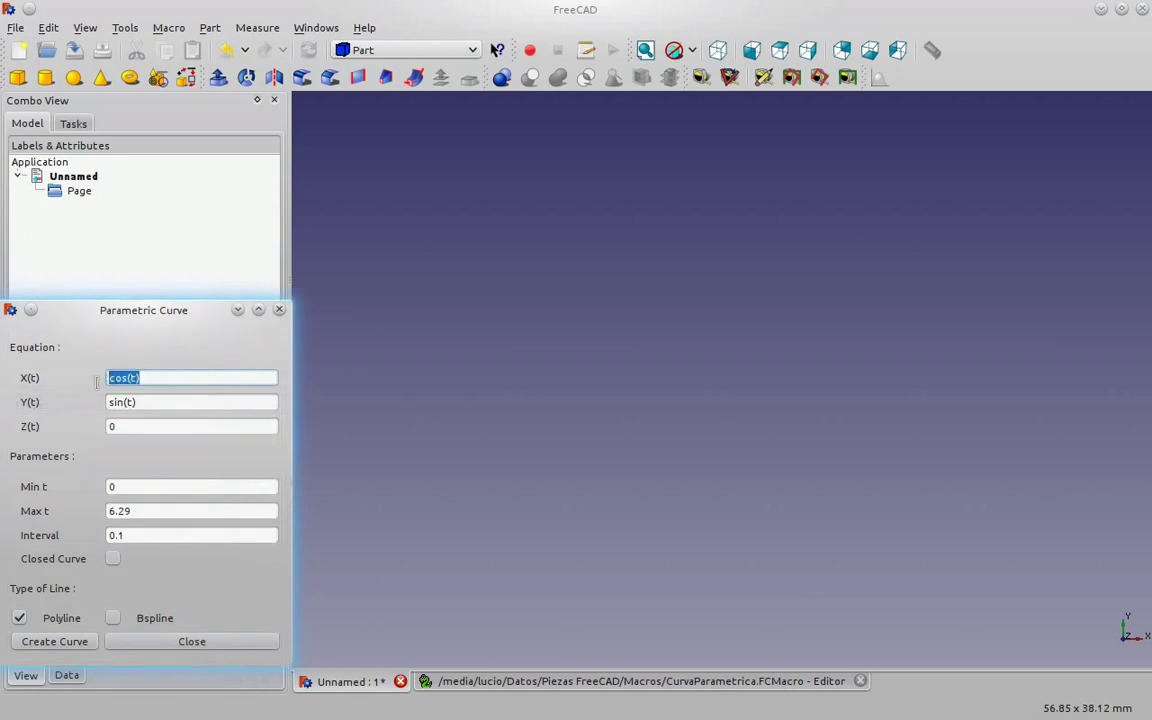
type("8*cos(t)+2*cos(4*t)+15")
key("Tab")
type("8*")
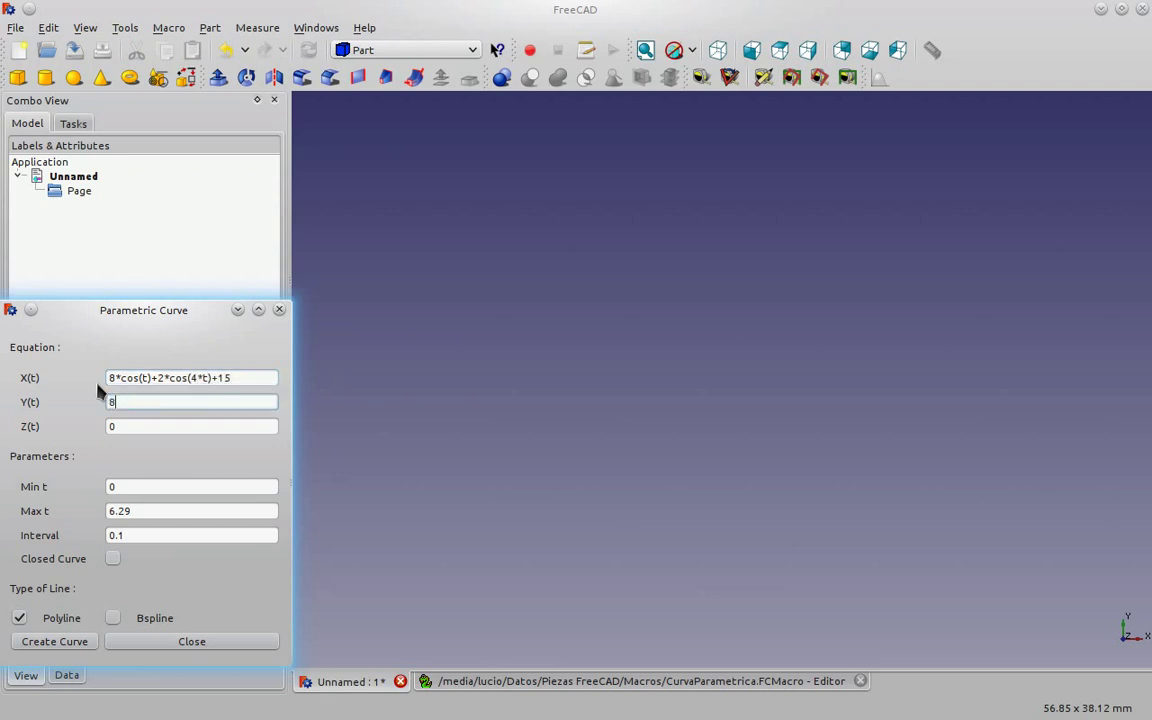
type("sin")
type("(t)-2*c")
key("BackSpace")
type("sin")
type("(4*")
type("t)+15")
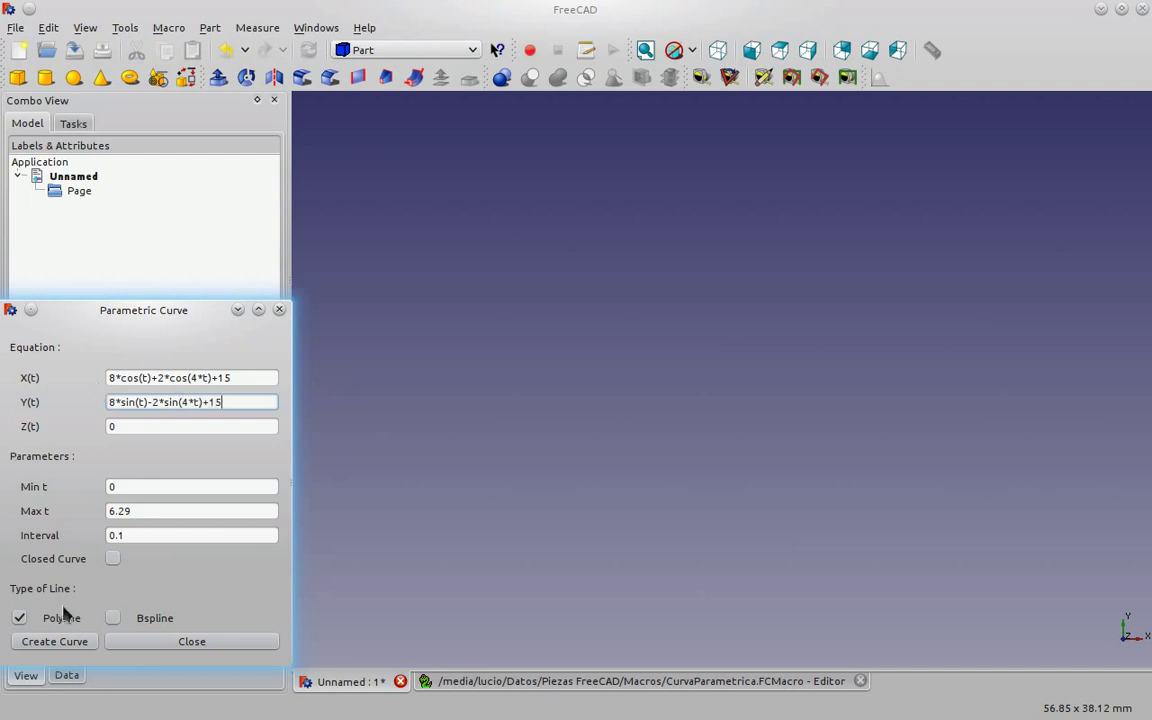
left_click(113, 559)
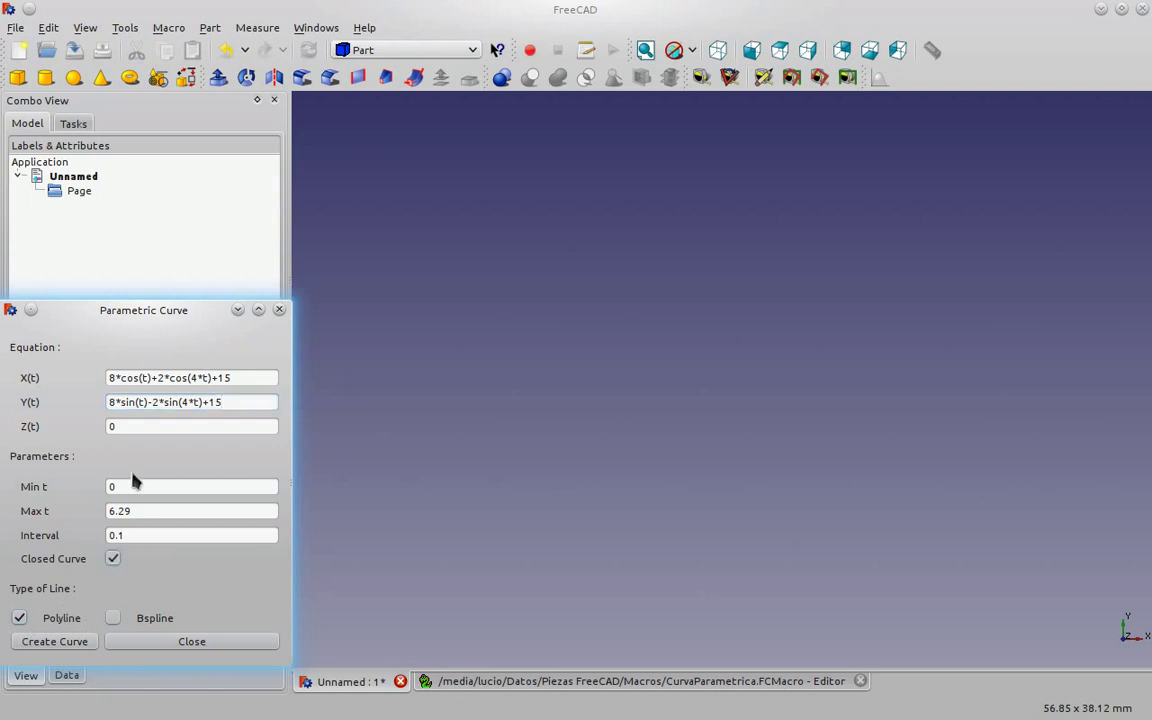
left_click(40, 641)
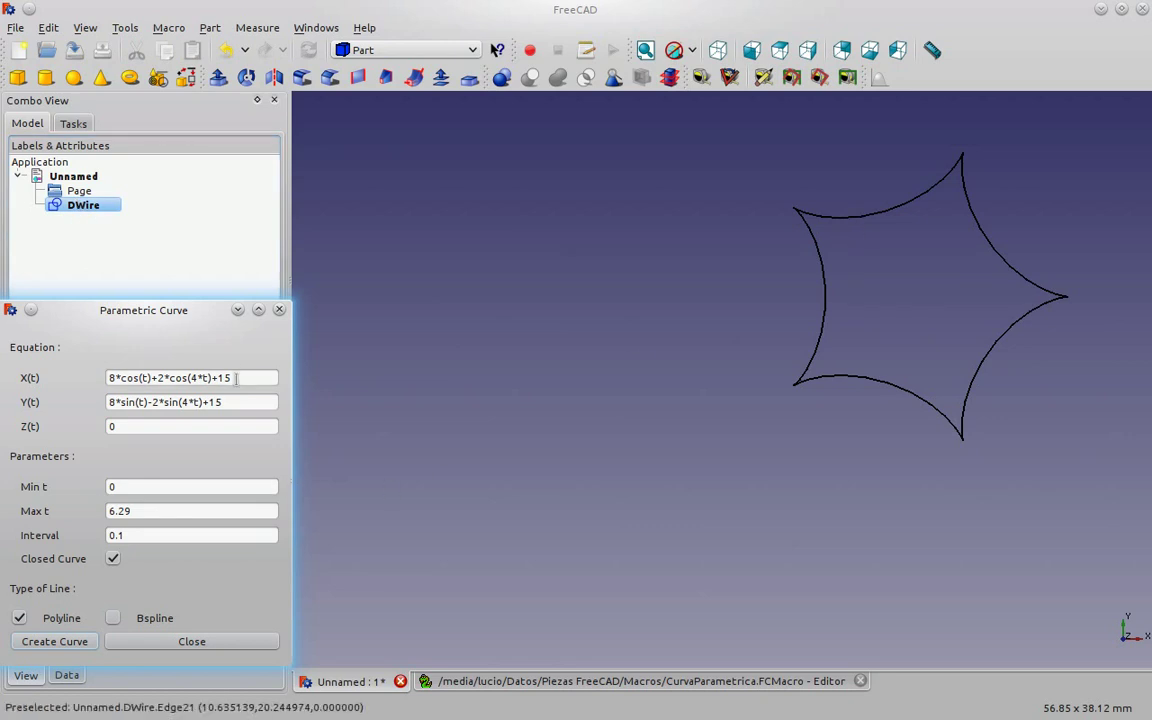
Create an open B-spline with X(t)=10*sin(t)-2*sin(5*t)-15 and Y(t)=10*cos(t)-2*cos(5*t)+15.
left_click_drag(236, 378, 40, 398)
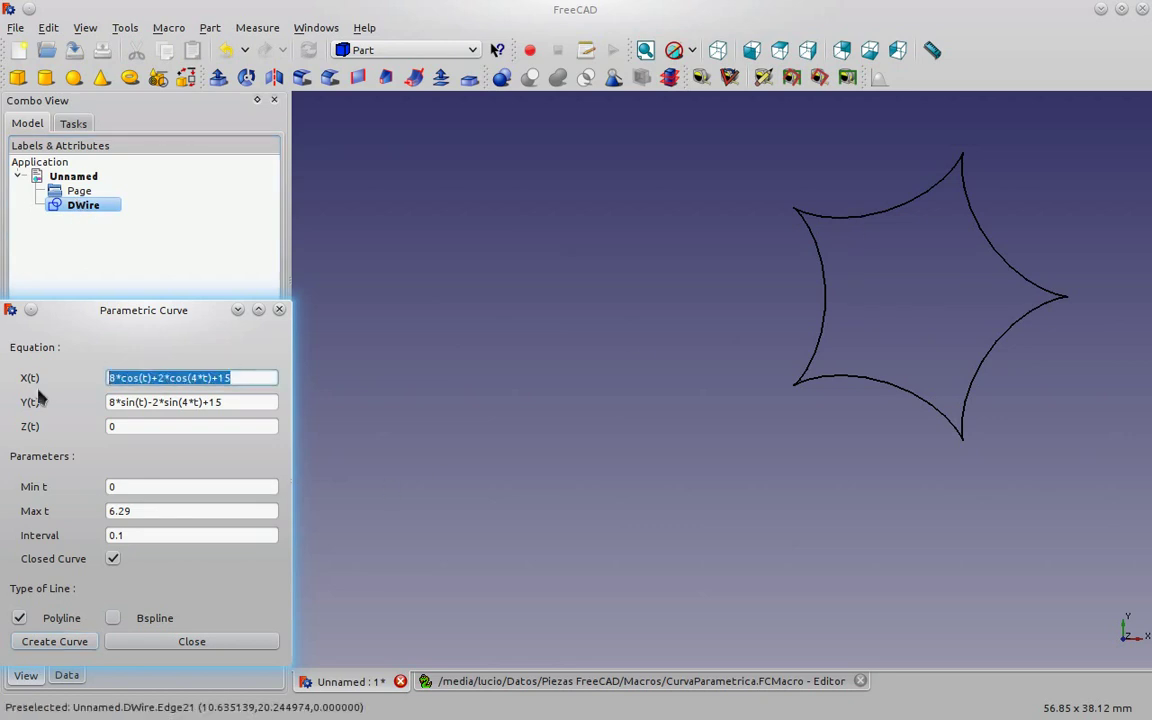
type("10*")
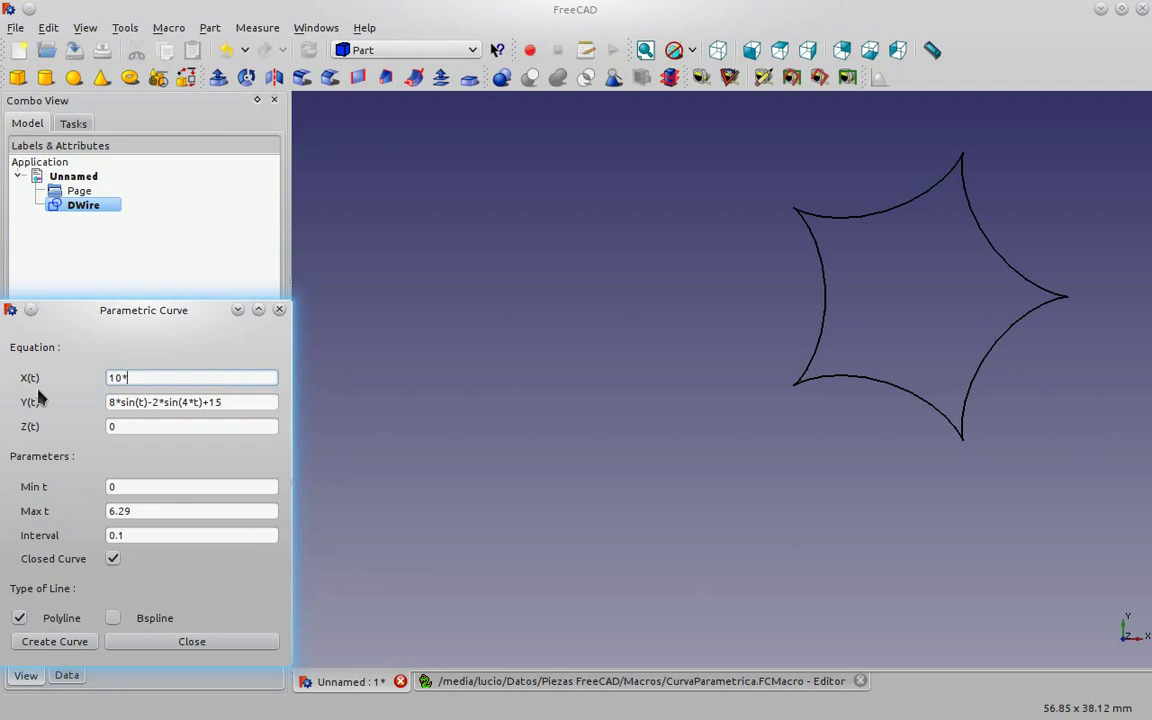
type("sin(t)-2*s")
type("in(5*t)")
type("-15")
key("Tab")
type("10*cos(t)-")
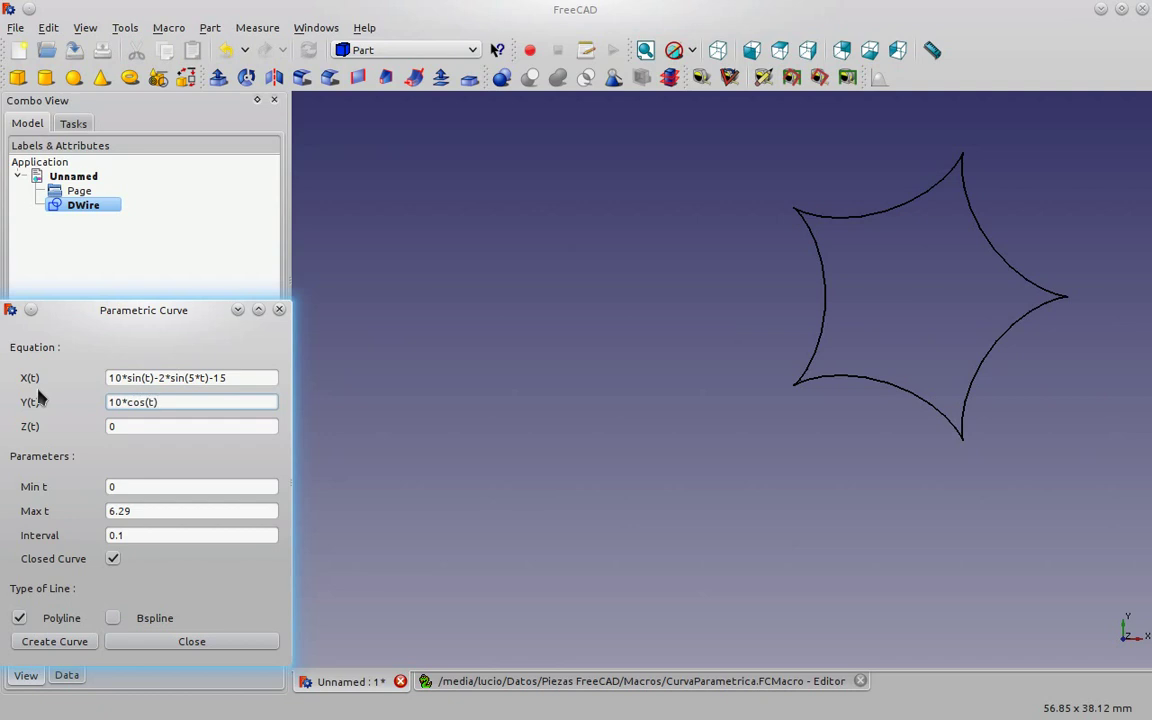
type("2*")
type("cos(5*t)")
type("+15")
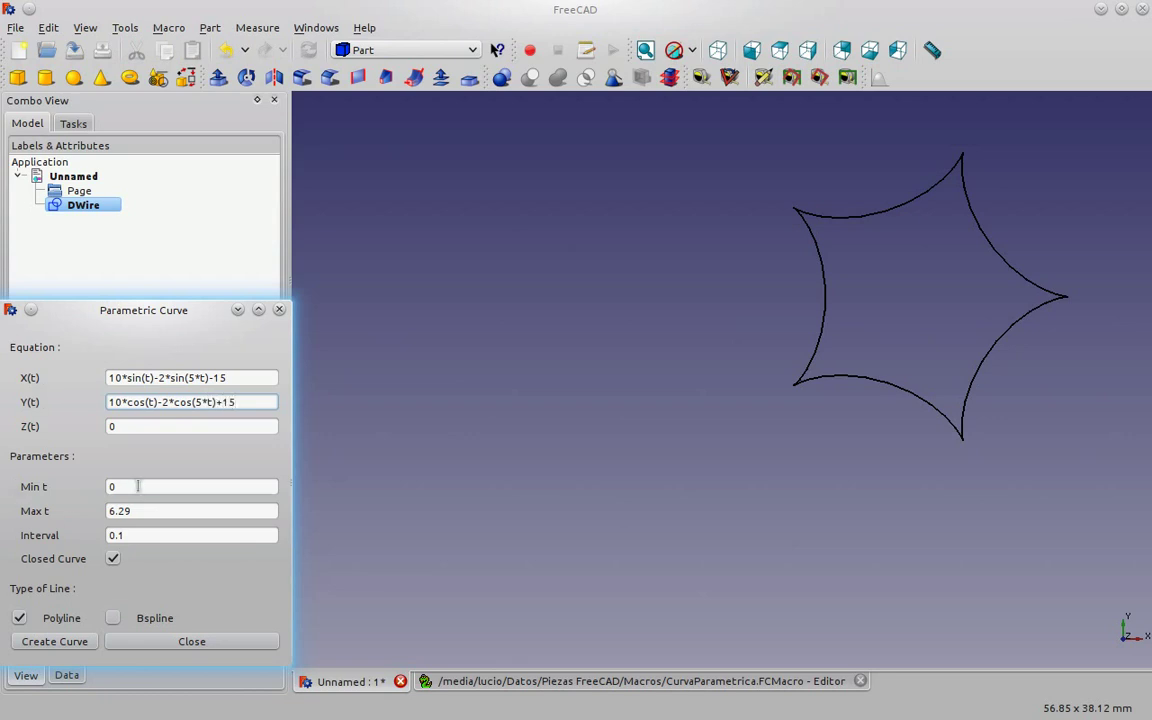
left_click(113, 558)
left_click(113, 618)
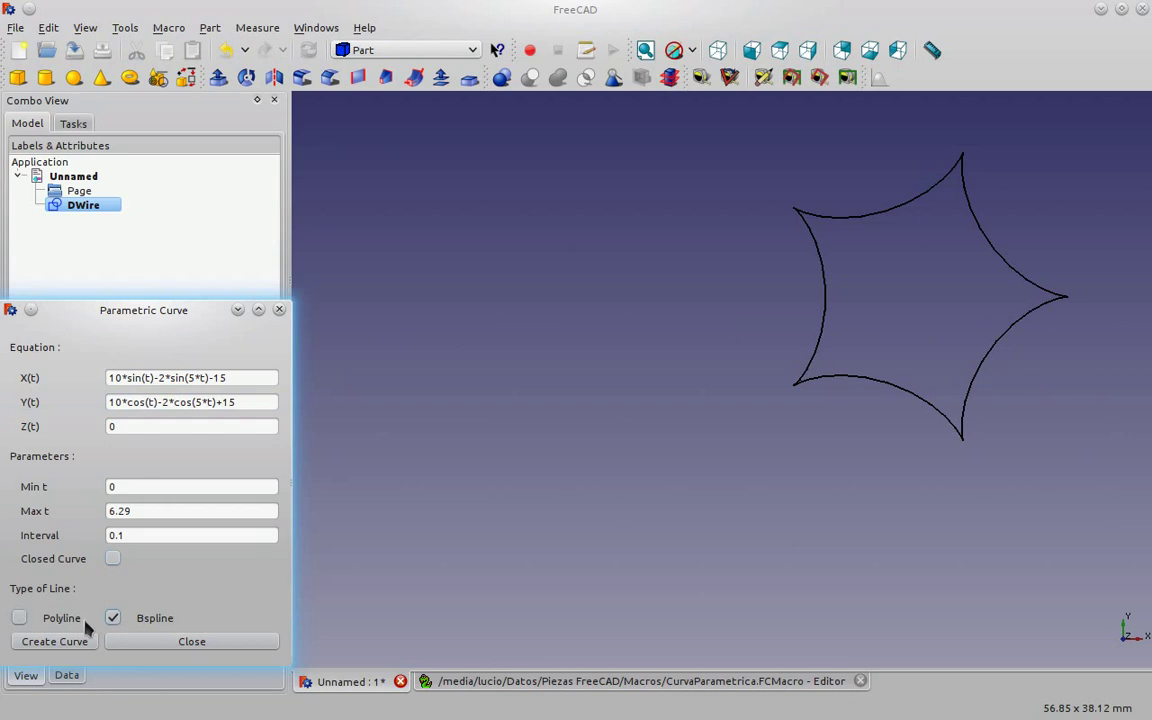
left_click(70, 648)
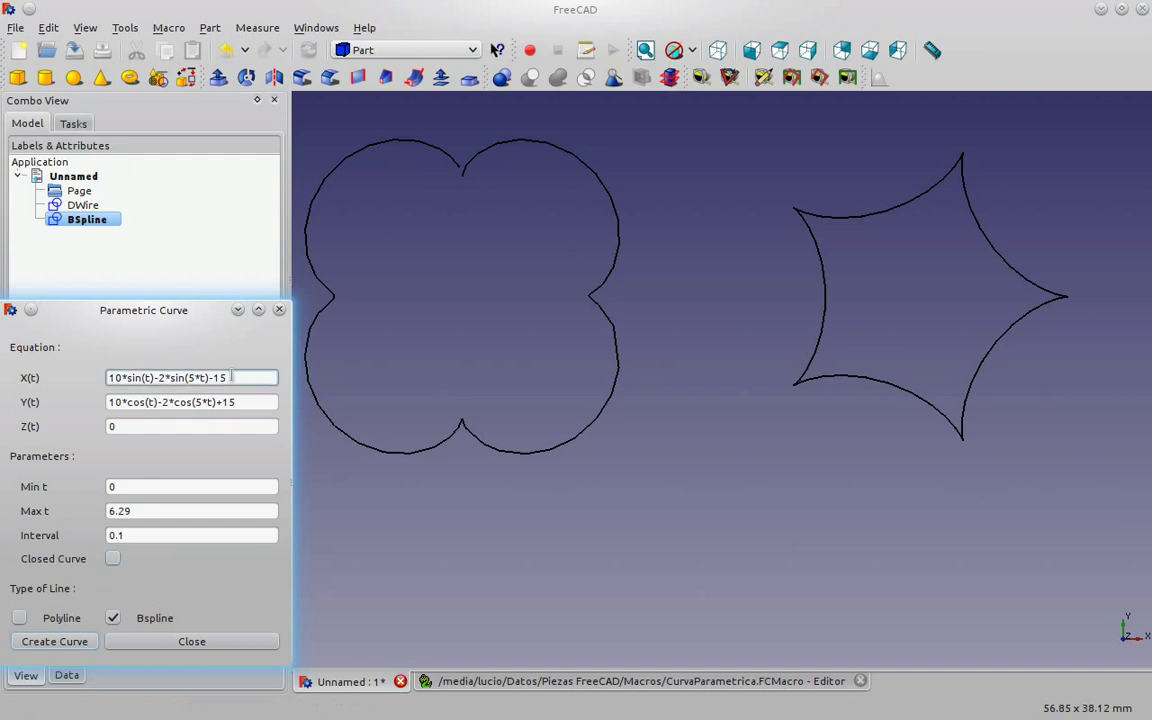
Replace the equations with X(t)=6.2*sin(t)-2*sin(3.1*t) and Y(t)=6.2*cos(t)-2*cos(3.1*t).
triple_click(106, 378)
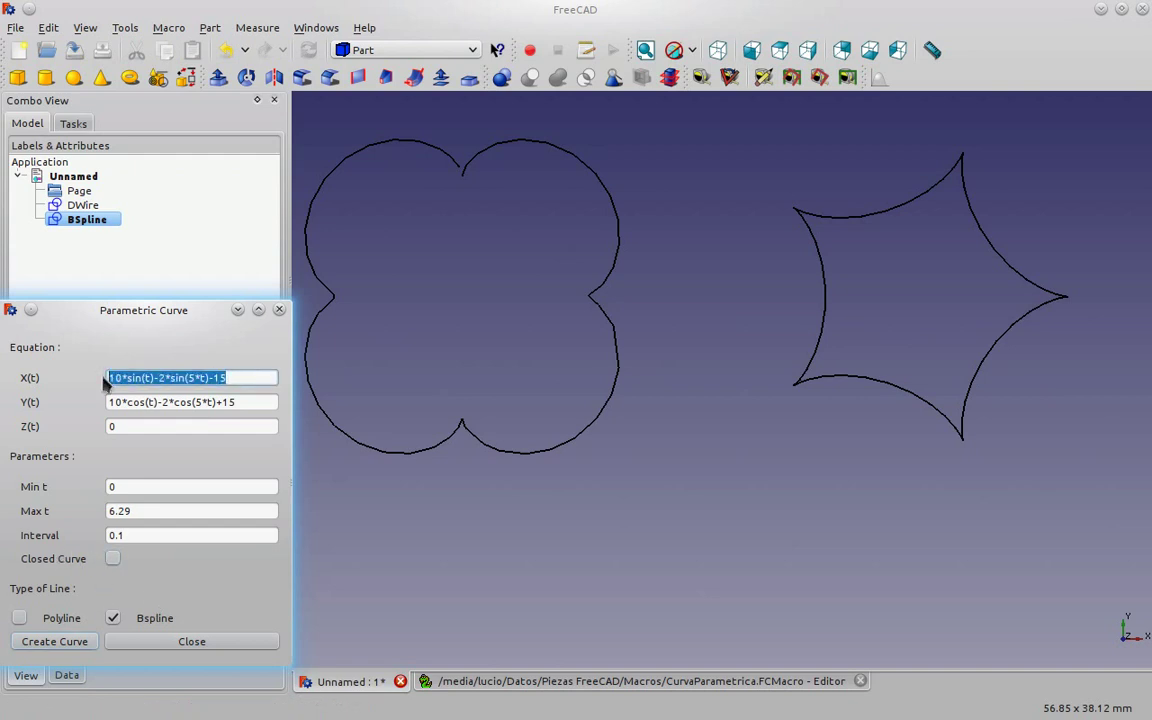
type("6.2")
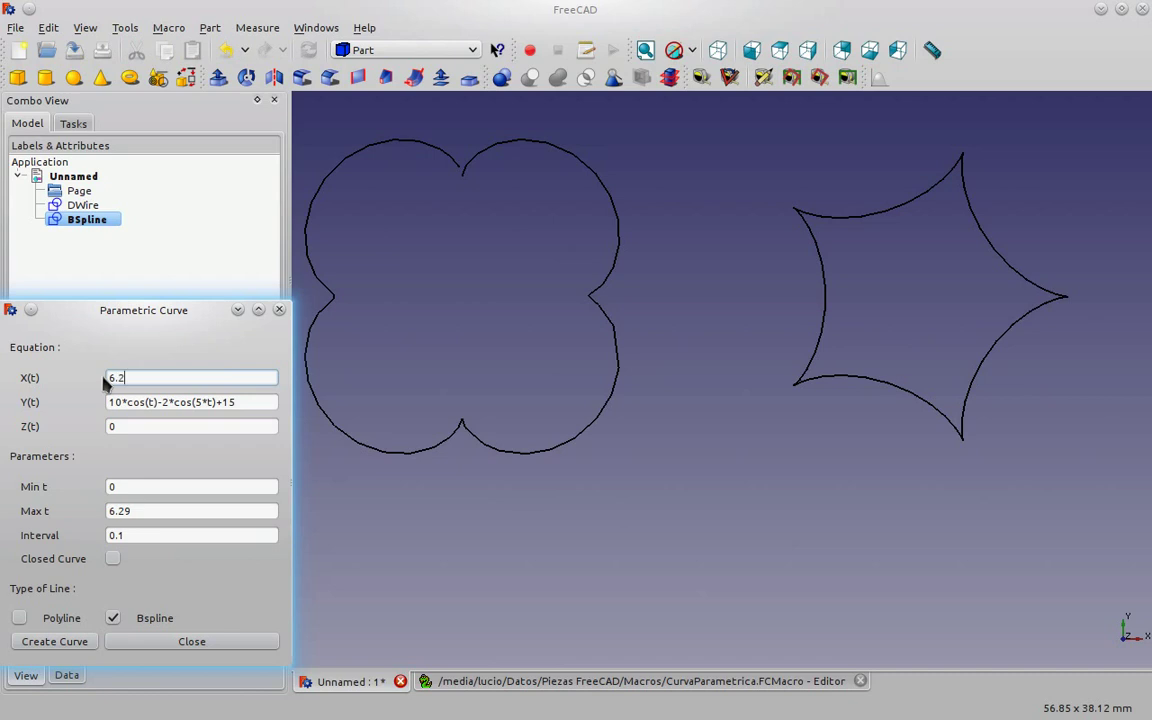
type("*sin(t)-")
type("2*sin(3.1*t)")
key("Tab")
type("6.2")
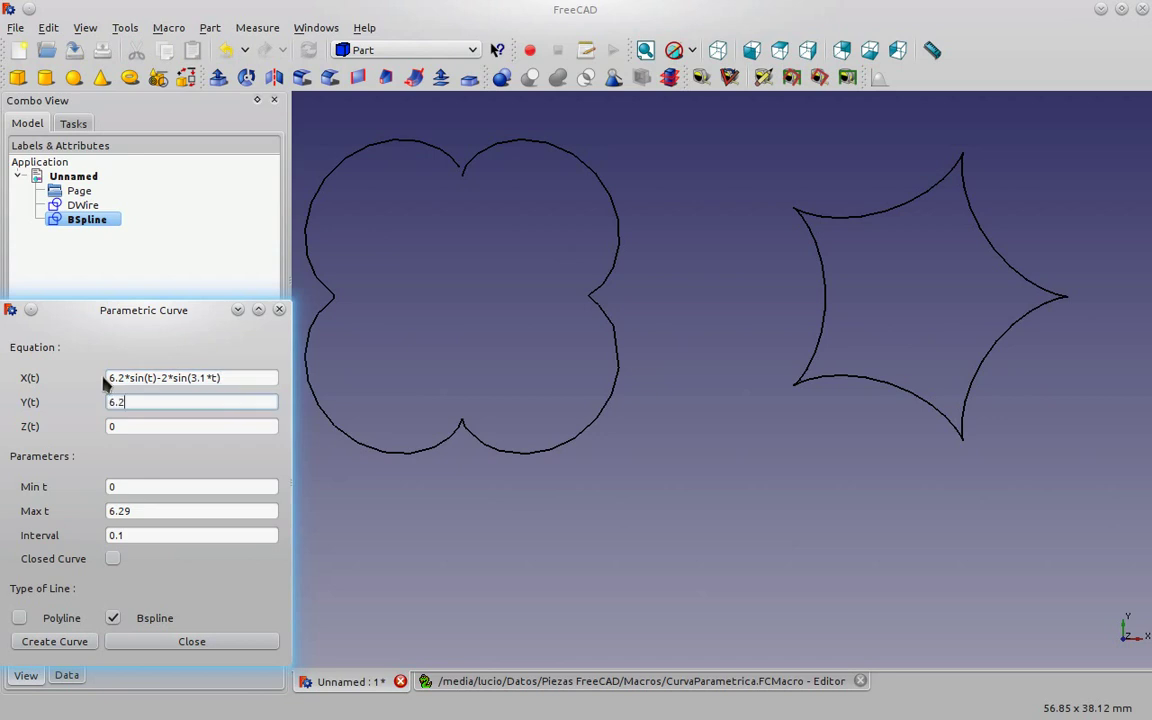
type("*cos(")
type("t)-2*cos(3.1")
type("*t)")
Set Max t to 62.9, choose Polyline, and create the dense rosette curve.
double_click(137, 511)
left_click_drag(137, 511, 108, 511)
type("62.")
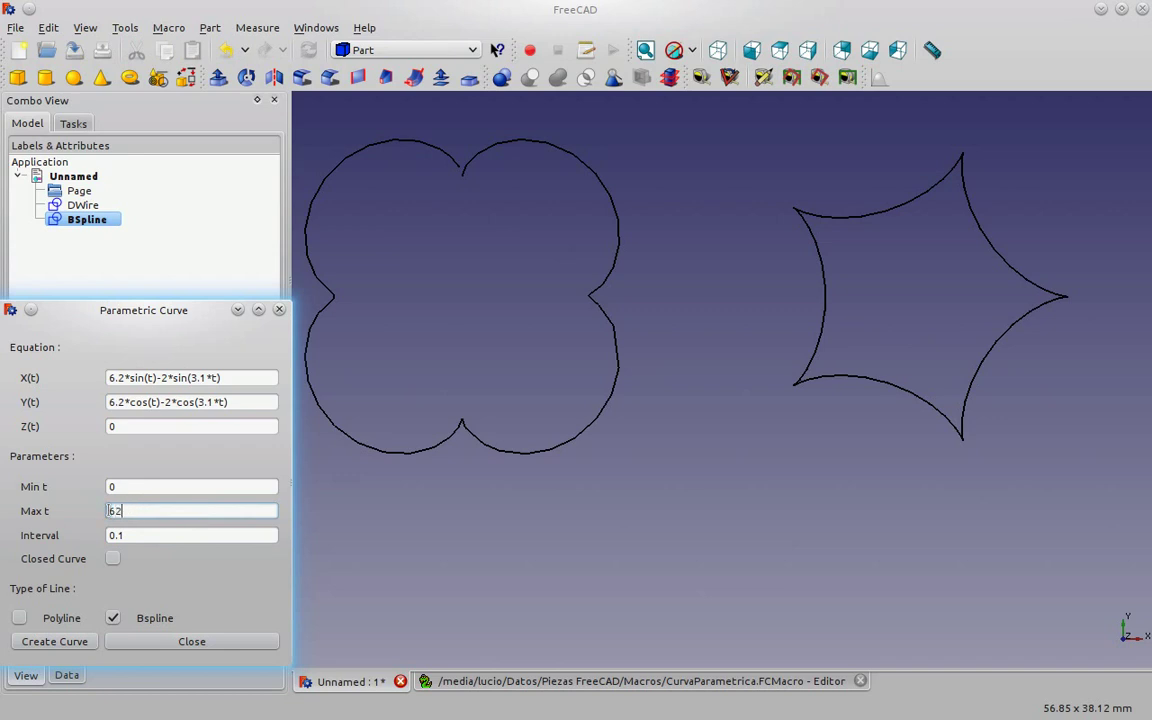
type("9")
left_click(19, 618)
left_click(110, 377)
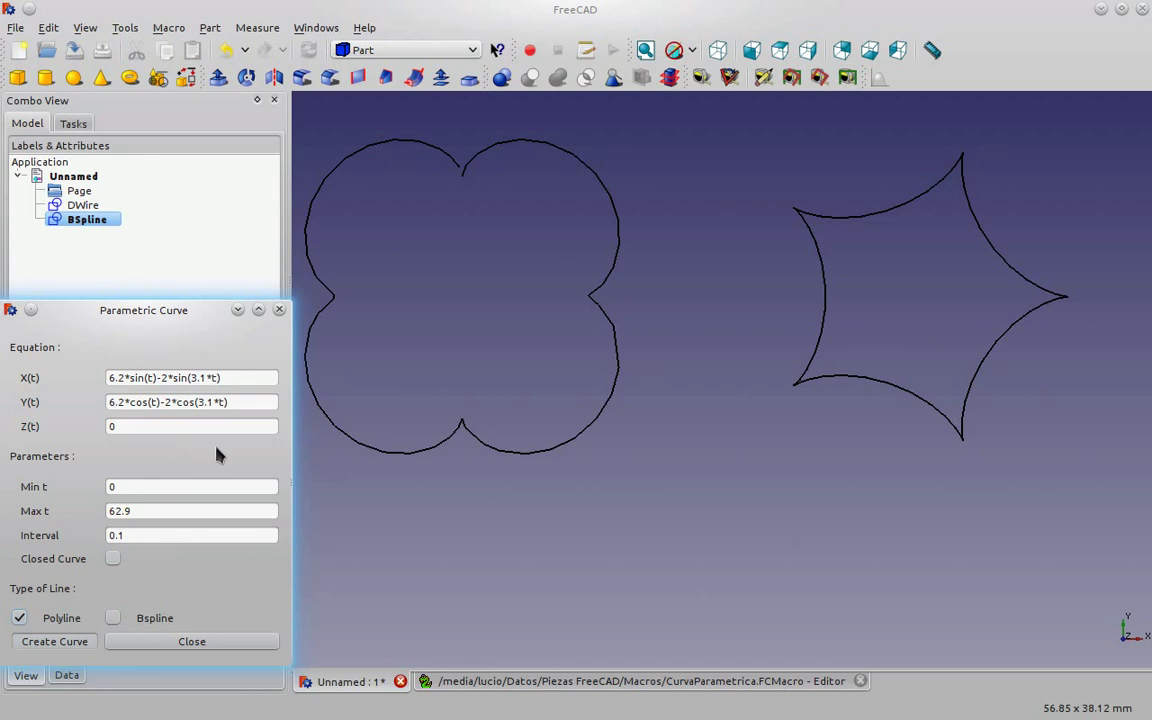
key("Return")
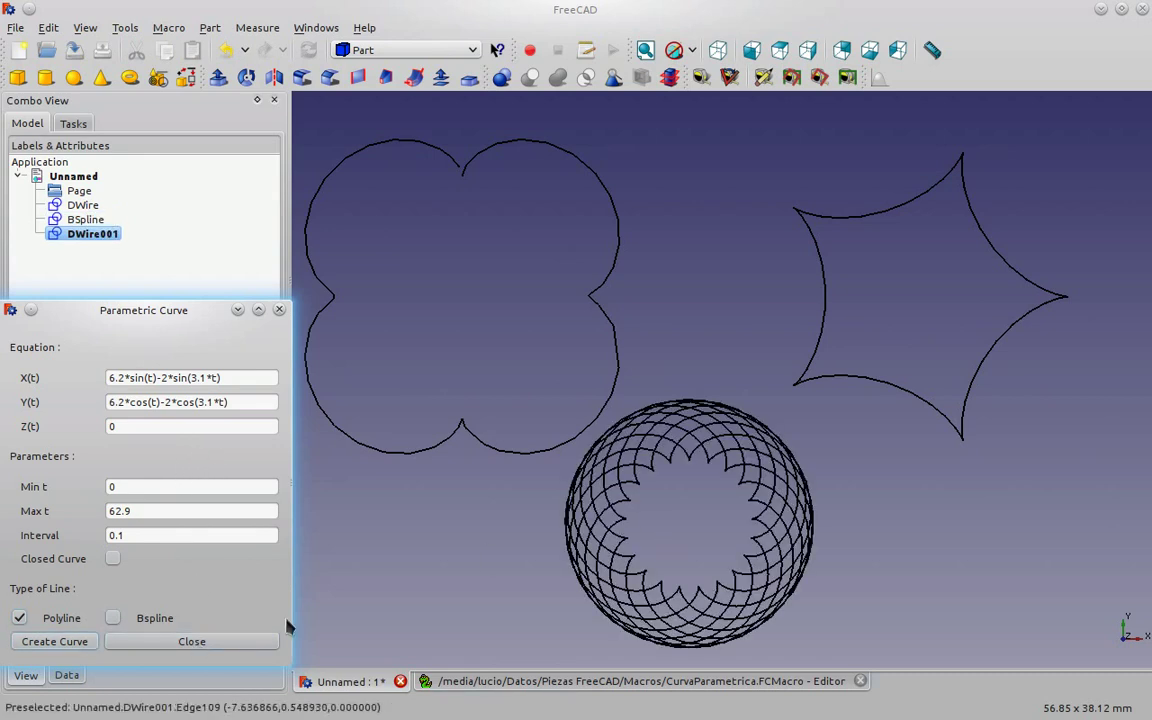
Close the curve dialog and select the star DWire and the BSpline in the tree.
left_click(191, 641)
left_click(84, 205)
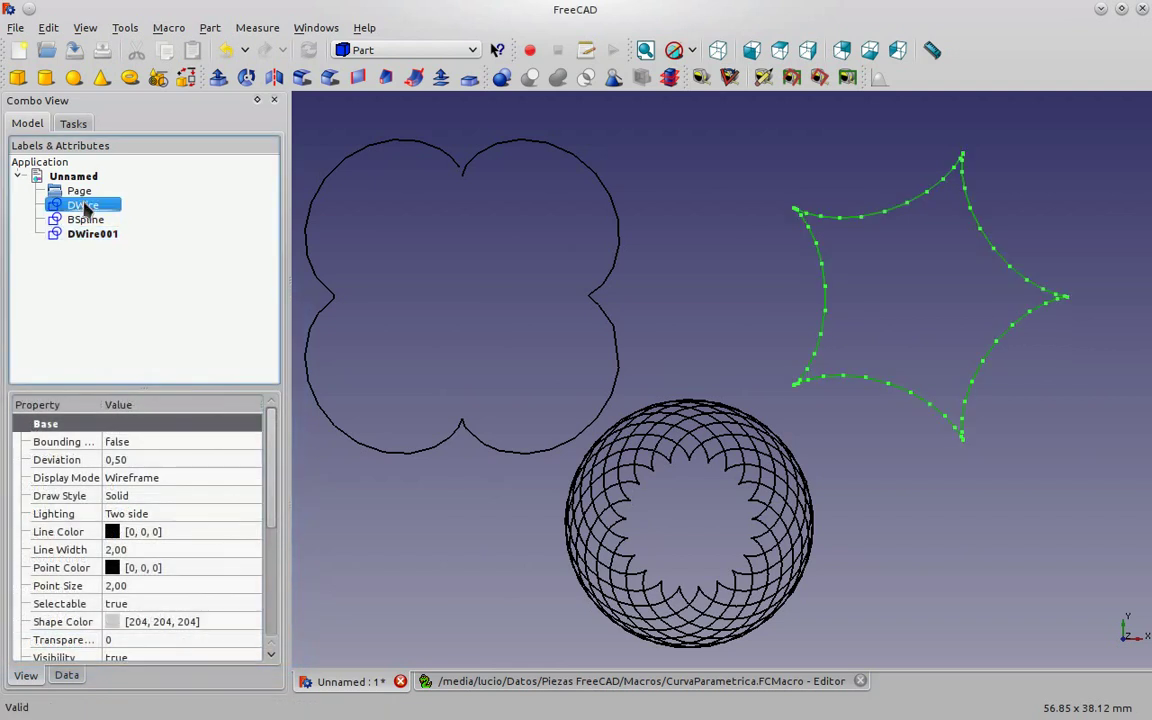
left_click(85, 219)
left_click(88, 234)
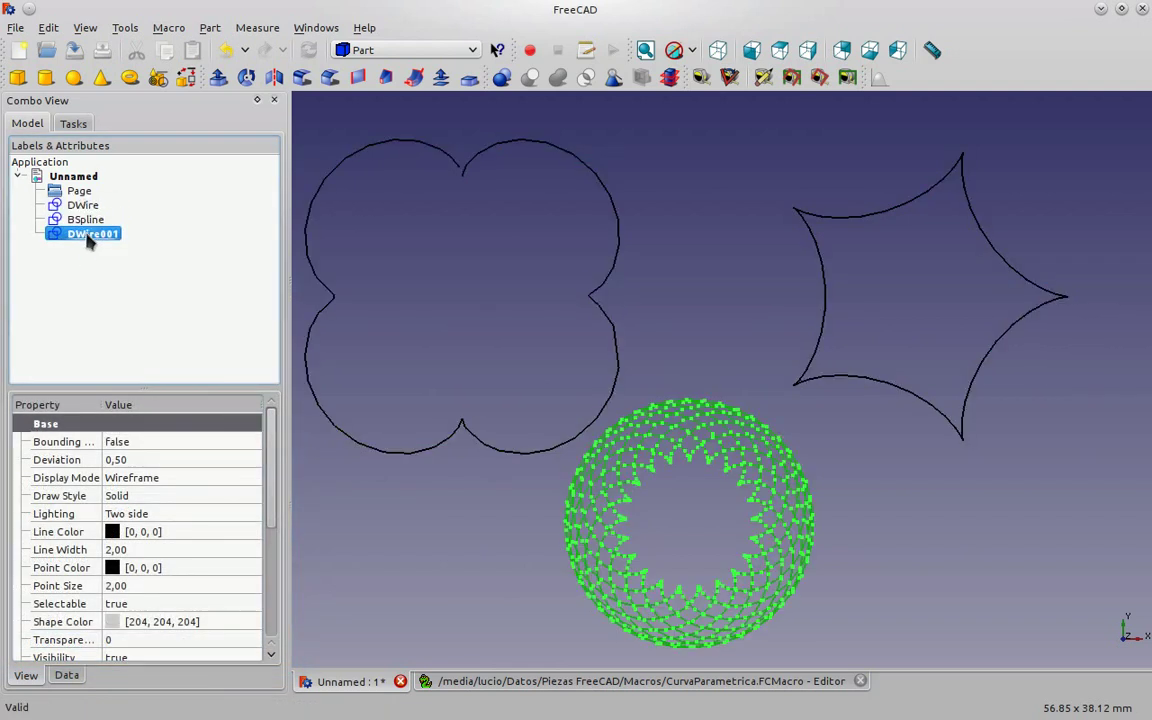
left_click(82, 271)
left_click(84, 205)
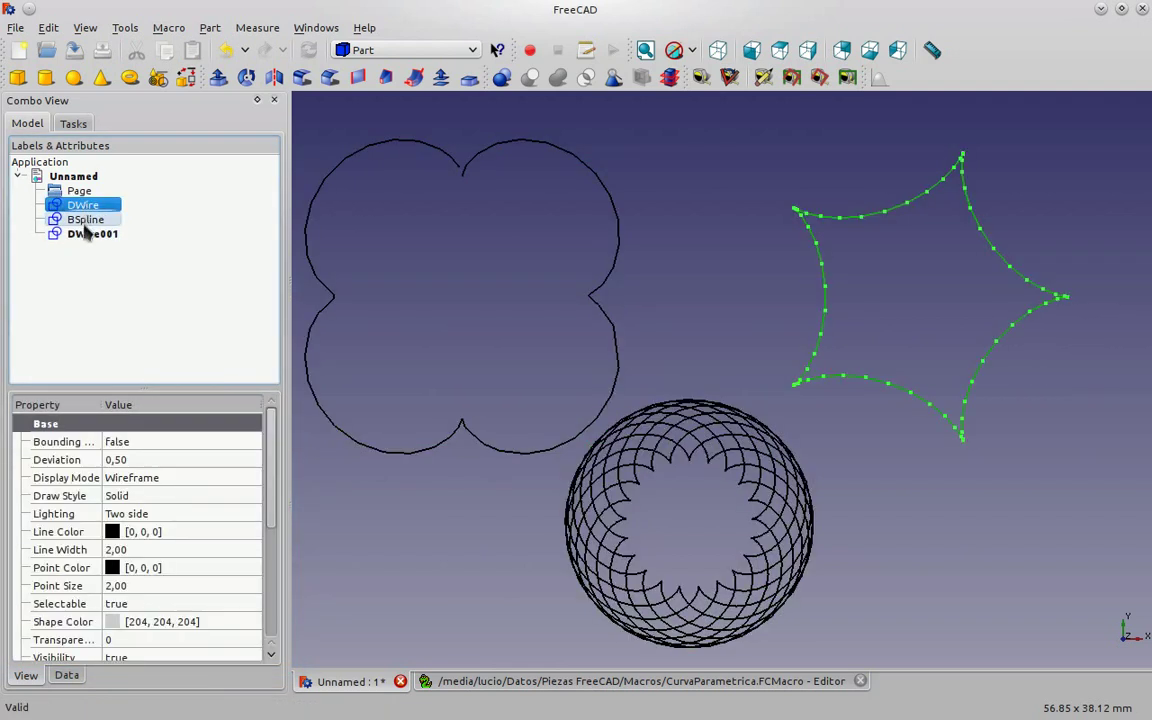
left_click(85, 219, "ctrl")
Insert the two selected curves as views on the A3 drawing page from the Draft workbench.
left_click(435, 50)
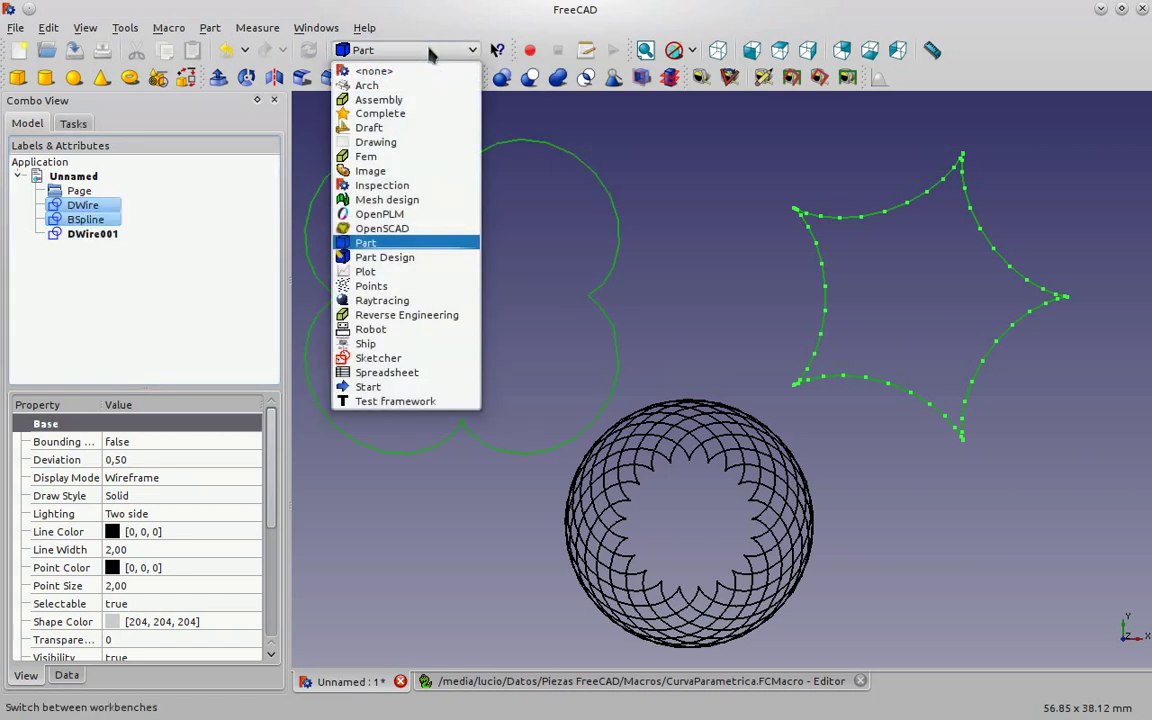
left_click(368, 127)
left_click(608, 77)
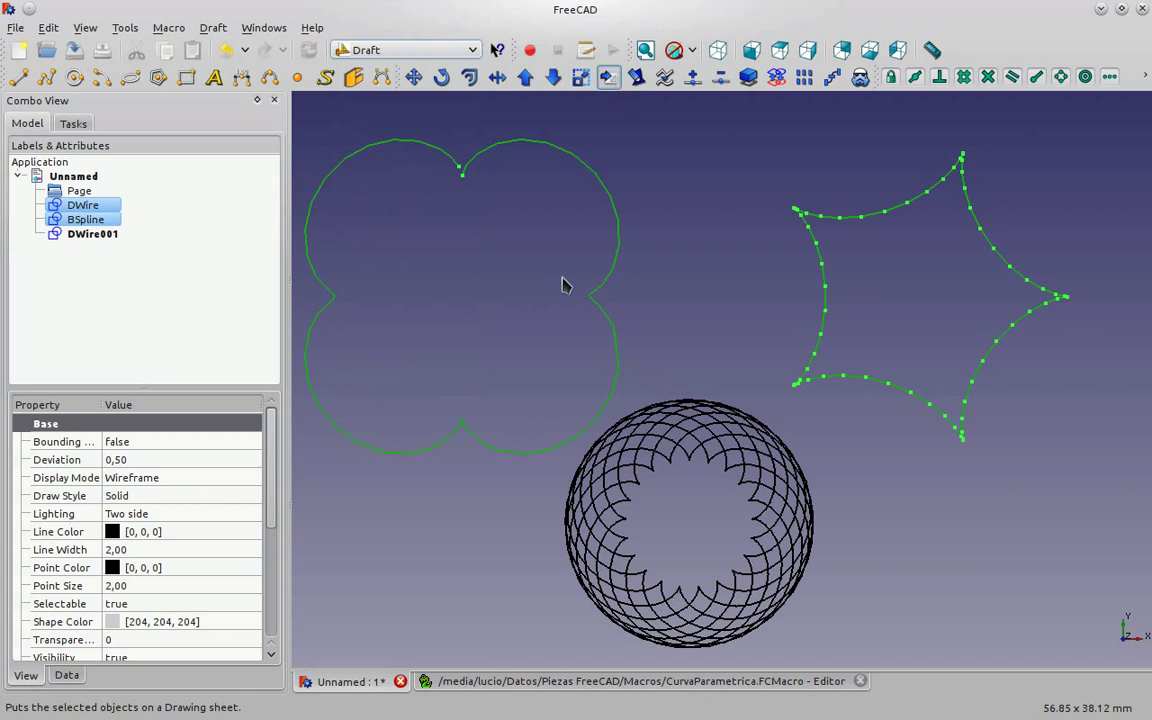
Show FreeCAD's About dialog from the Help menu.
left_click(311, 28)
left_click(335, 203)
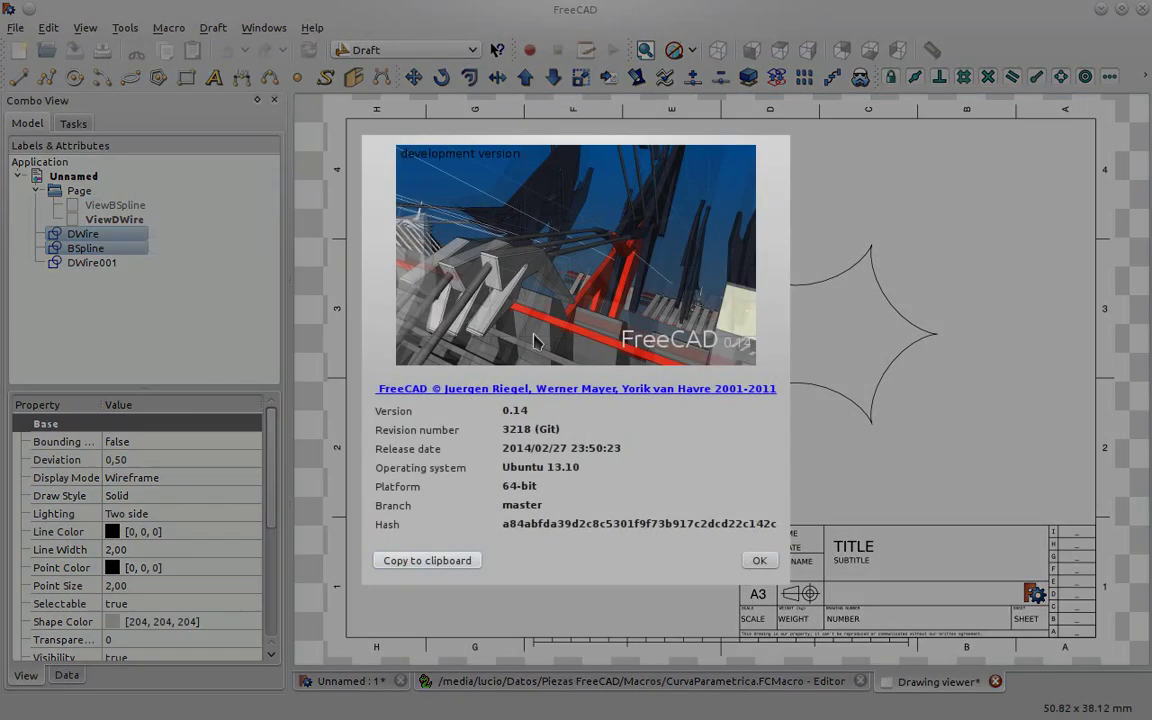
left_click(913, 707)
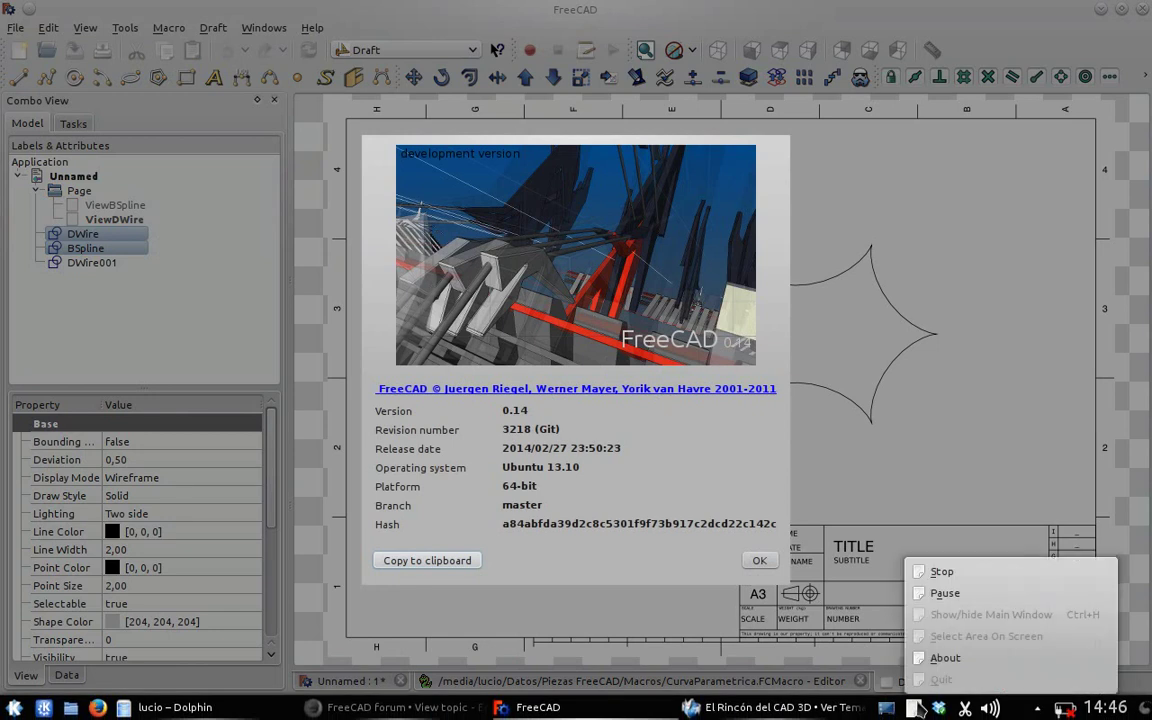